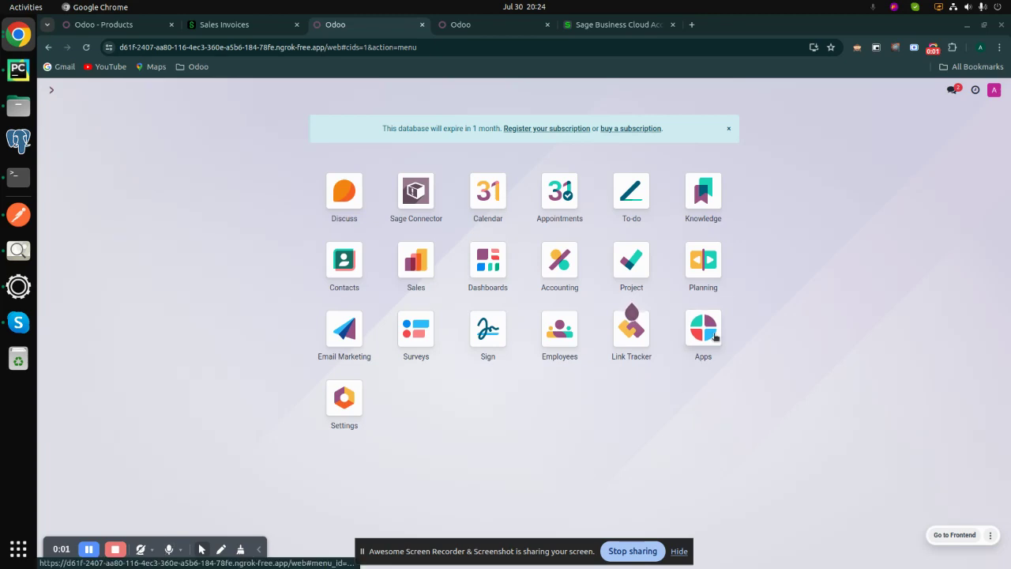
- Go to Odoo Settings and show the Sage credential section
{"action": "left_click", "coordinate": [713, 337]}
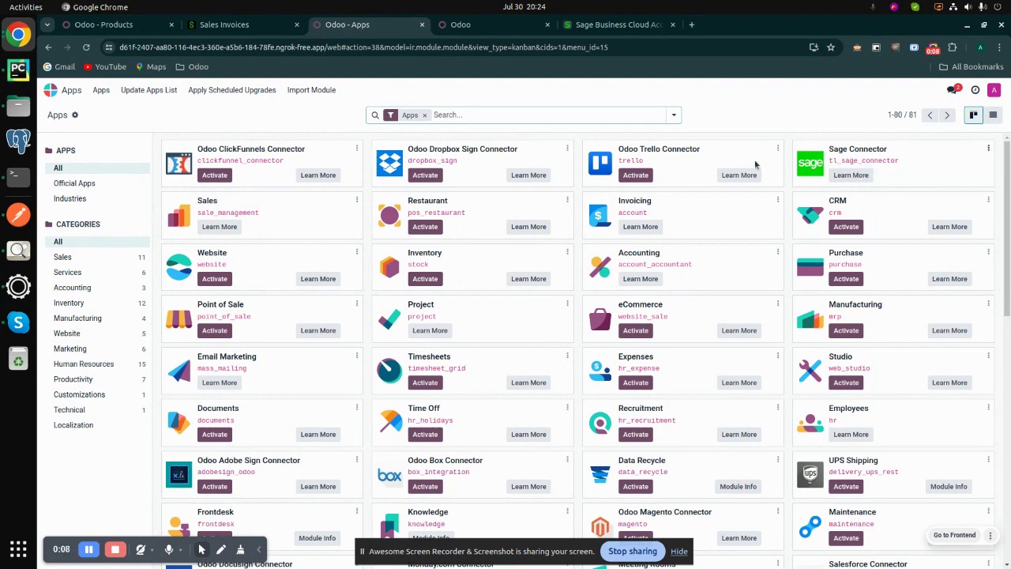
{"action": "left_click", "coordinate": [50, 89]}
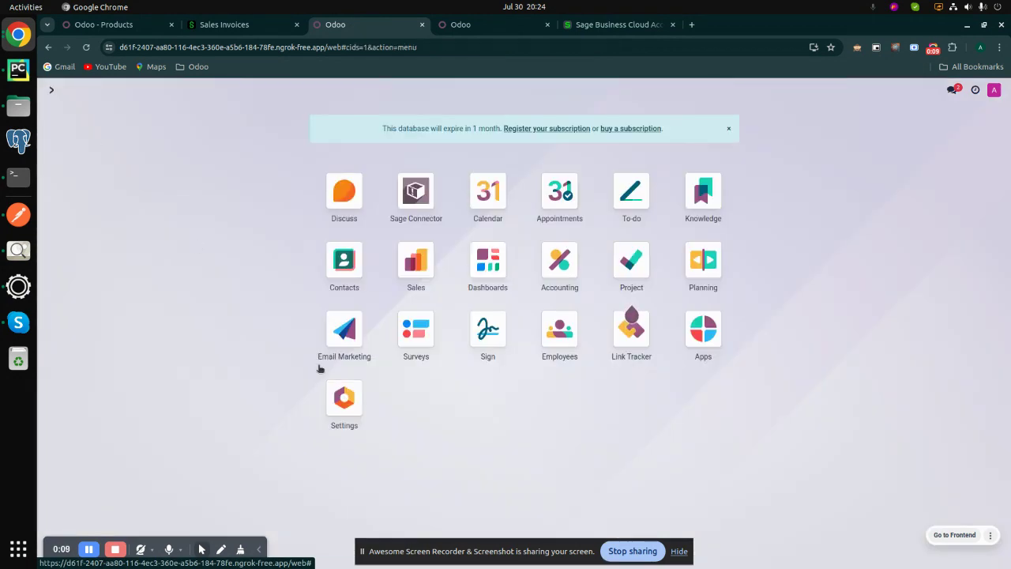
{"action": "left_click", "coordinate": [344, 405]}
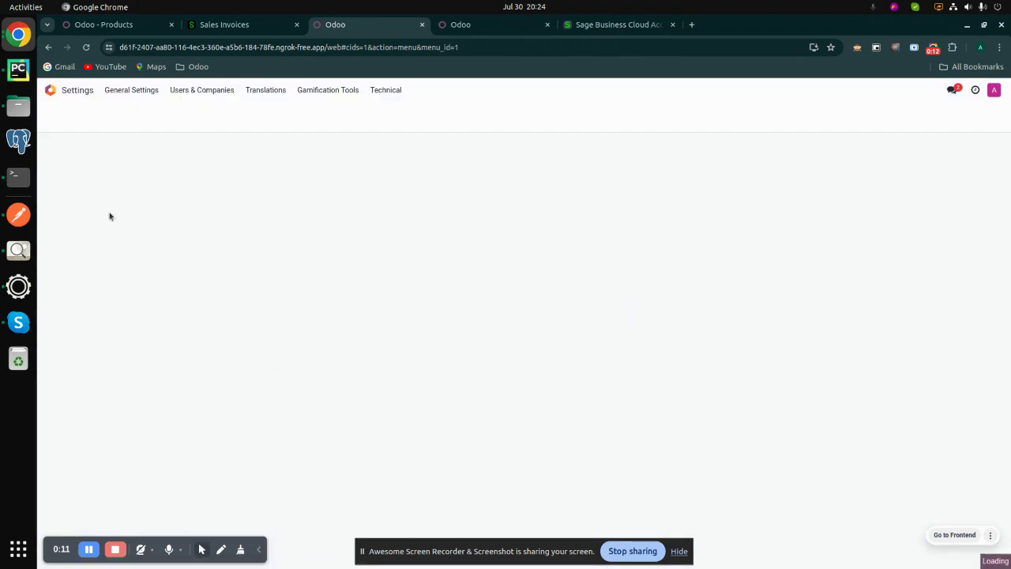
{"action": "left_click", "coordinate": [98, 188]}
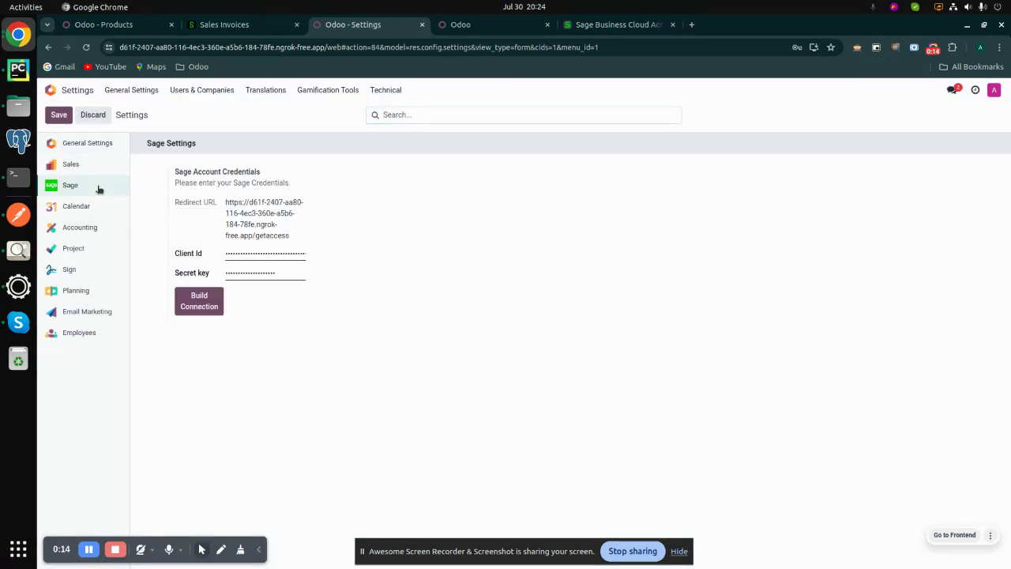
- Delete the stored Client Id and Secret key values, leaving both fields empty
{"action": "double_click", "coordinate": [250, 250]}
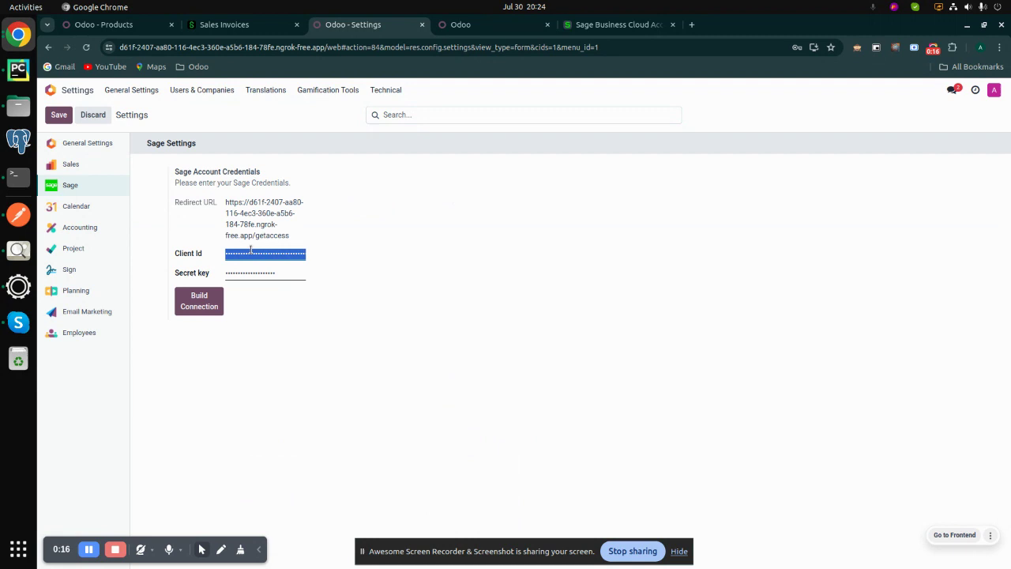
{"action": "left_click", "coordinate": [250, 250]}
{"action": "double_click", "coordinate": [251, 252]}
{"action": "key", "text": "BackSpace"}
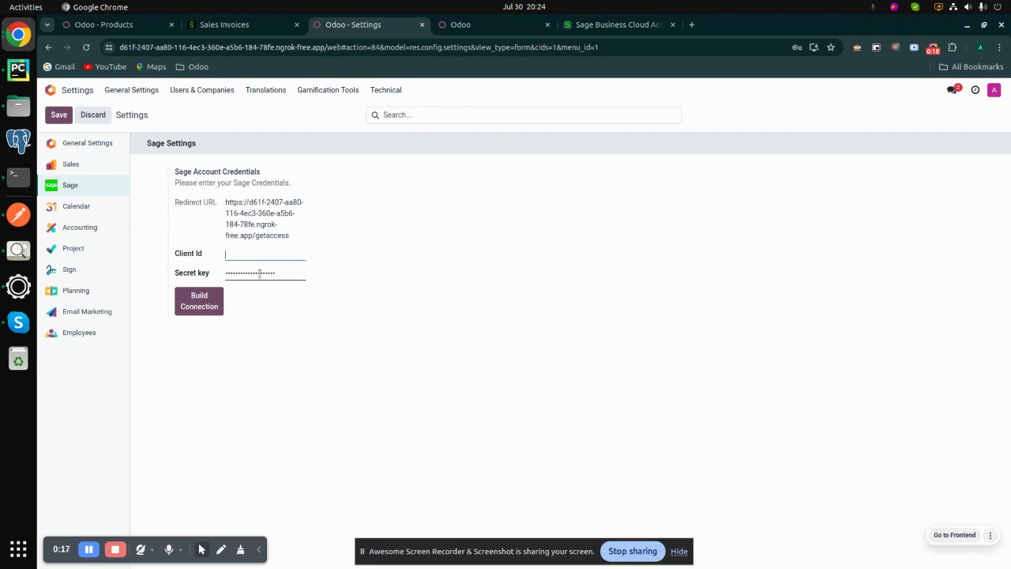
{"action": "double_click", "coordinate": [263, 270]}
{"action": "key", "text": "BackSpace"}
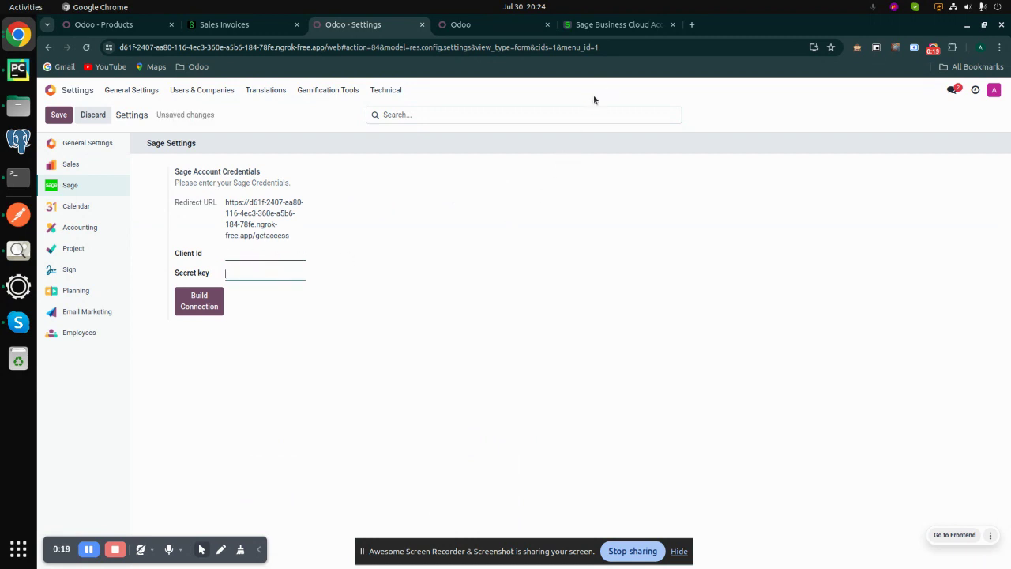
- Paste the Sage Developer app's Client ID and Client Secret into Odoo's Client Id and Secret key fields and save
{"action": "left_click", "coordinate": [622, 27]}
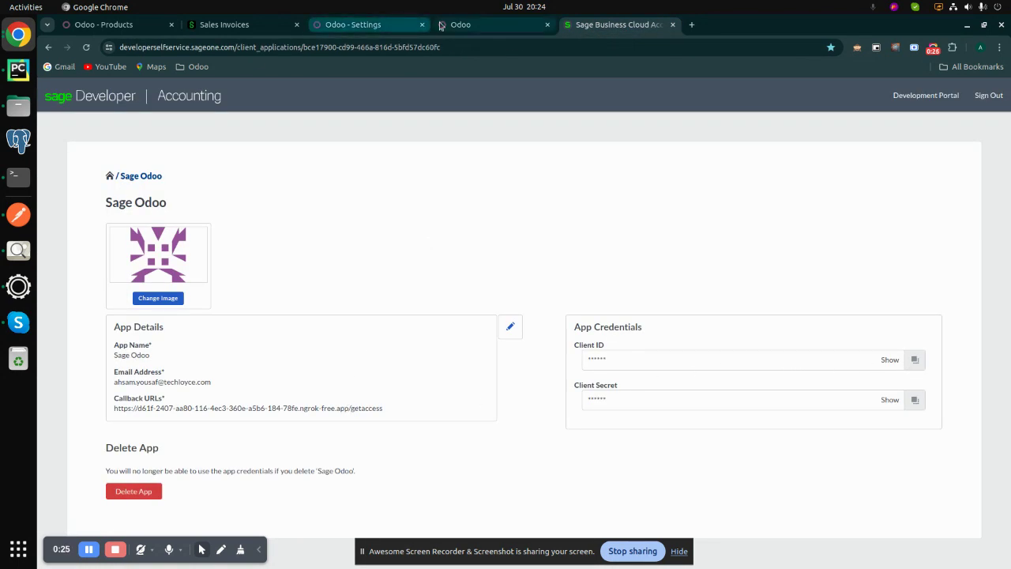
{"action": "left_click", "coordinate": [380, 28]}
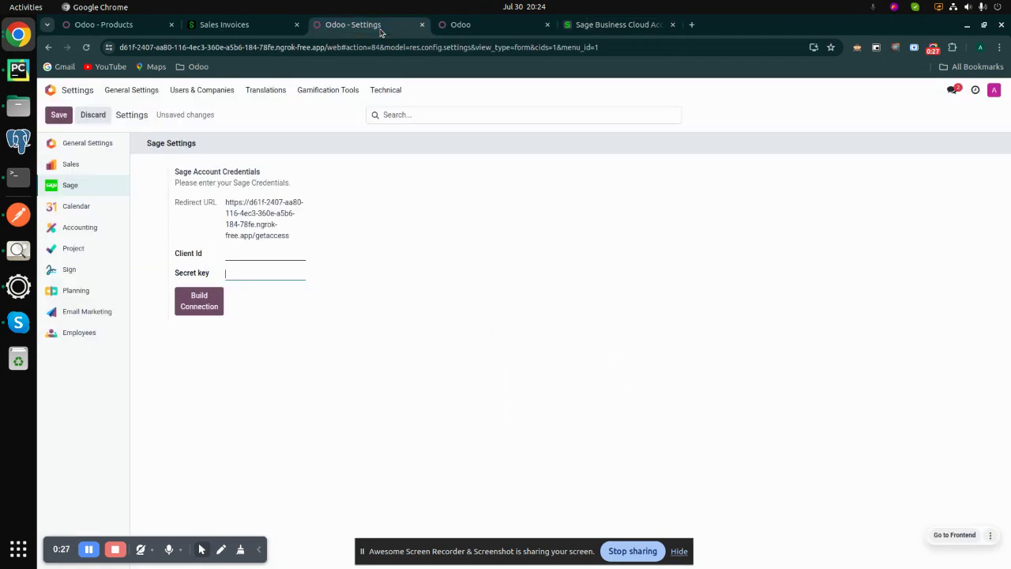
{"action": "left_click", "coordinate": [260, 255]}
{"action": "left_click", "coordinate": [622, 25]}
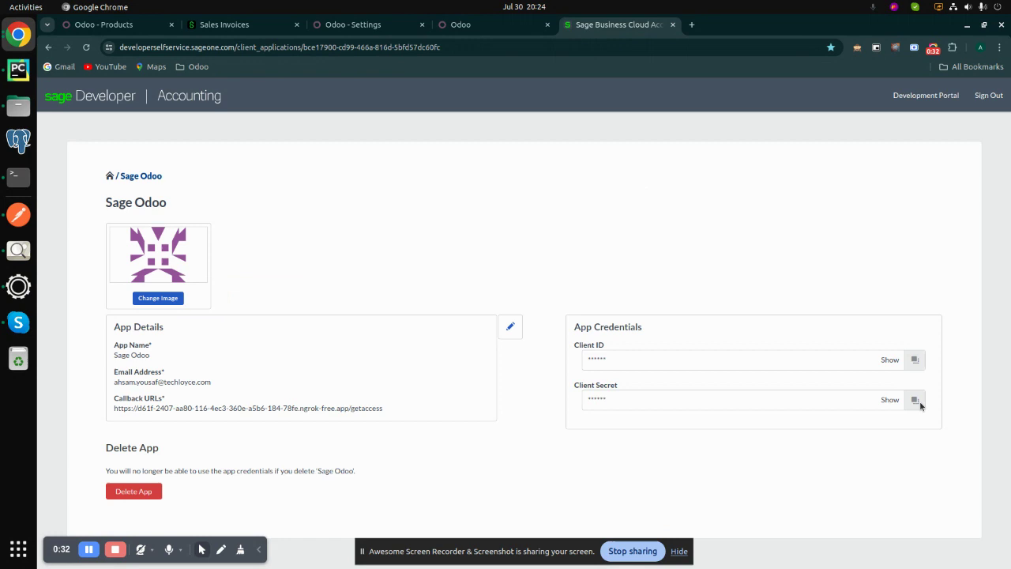
{"action": "left_click", "coordinate": [327, 26]}
{"action": "left_click", "coordinate": [244, 275]}
{"action": "key", "text": "ctrl+v"}
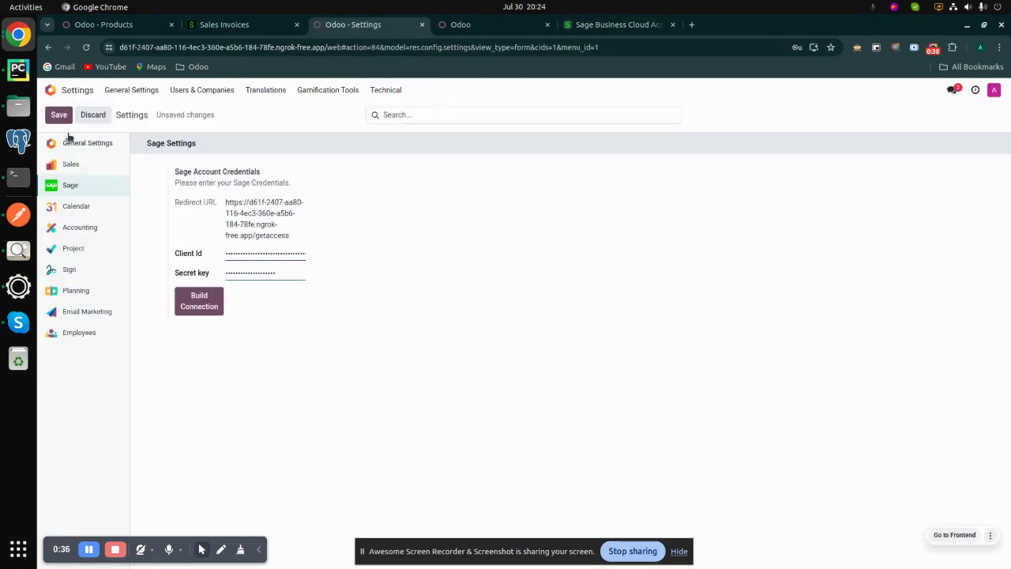
{"action": "left_click", "coordinate": [57, 115]}
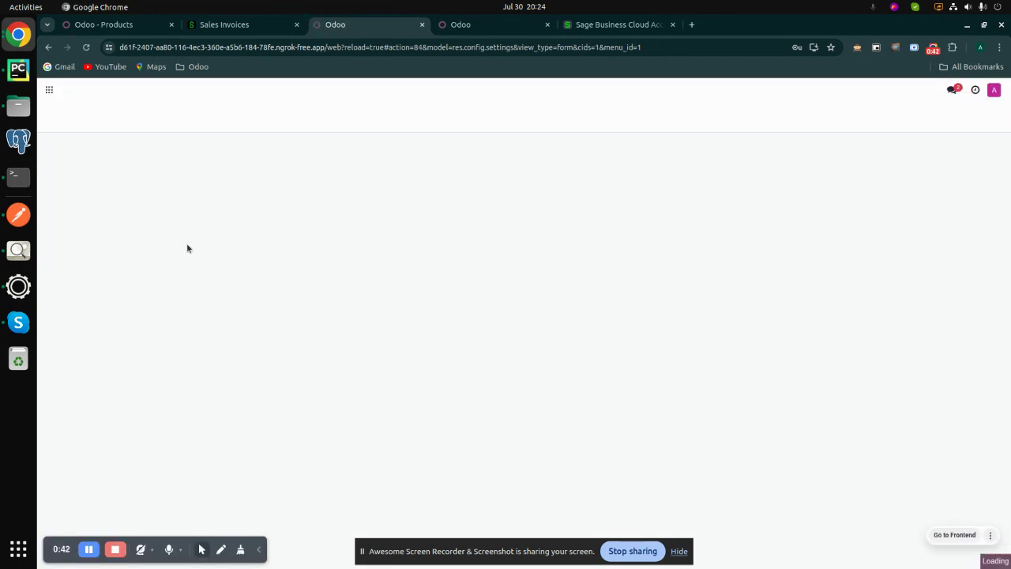
- Run Build Connection on the Sage settings page to generate a Sage access token
{"action": "left_click", "coordinate": [93, 188]}
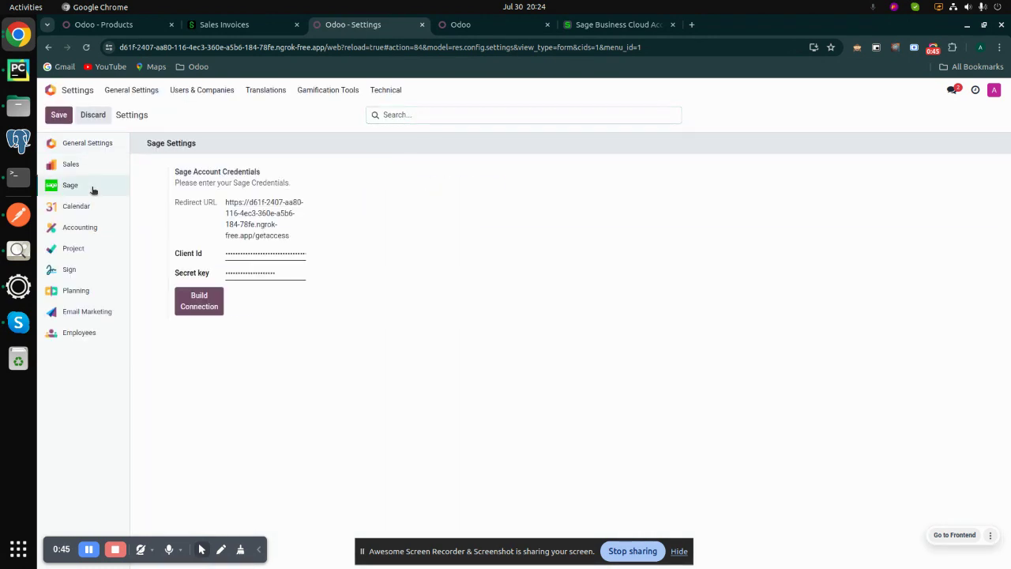
{"action": "left_click", "coordinate": [213, 308]}
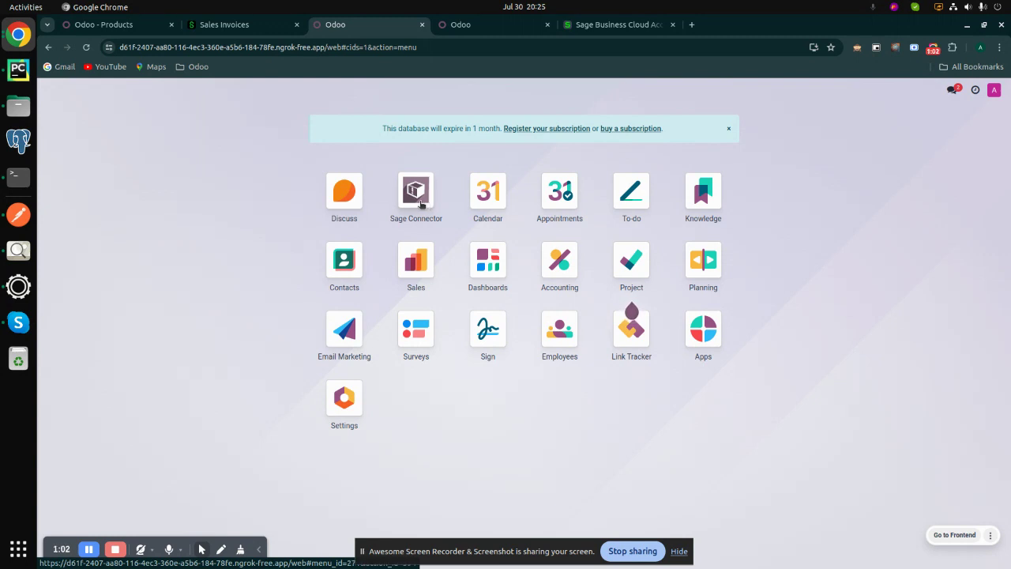
- Start the Sage Connector import of Contacts, Products, Sales Invoices and Purchase Invoices from Sage
{"action": "left_click", "coordinate": [420, 204]}
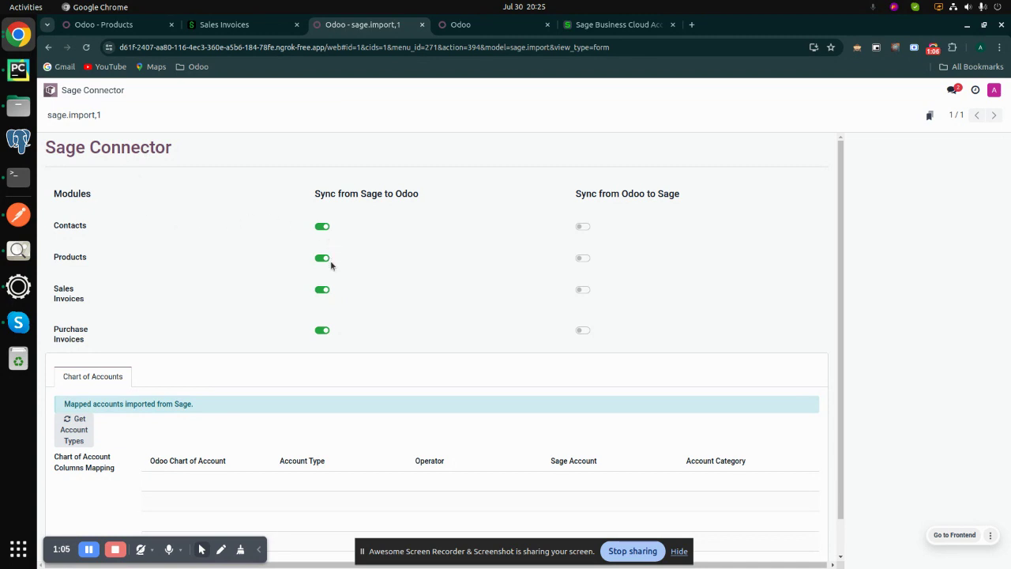
{"action": "scroll", "coordinate": [322, 286], "scroll_direction": "down", "scroll_amount": 1}
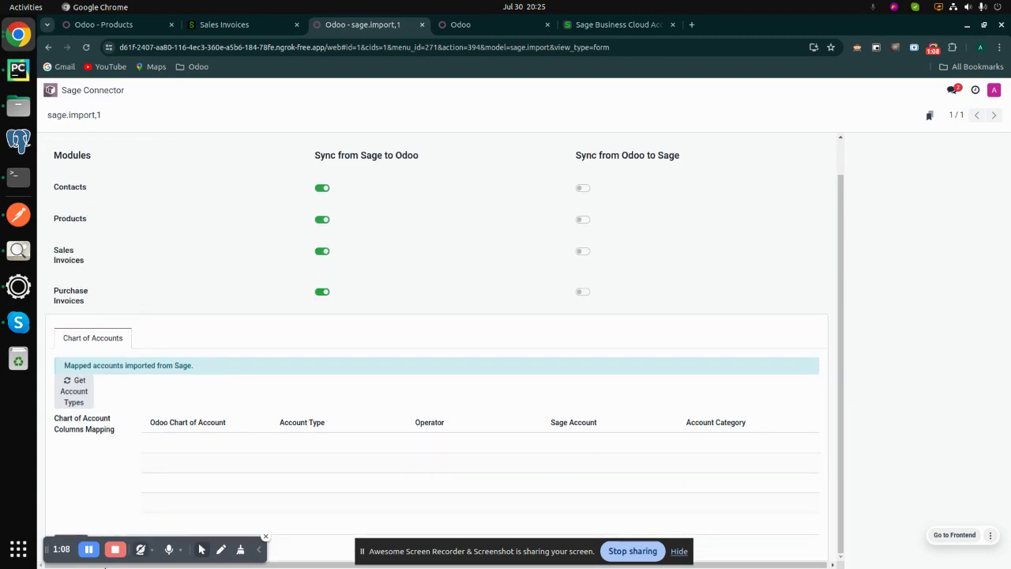
{"action": "left_click", "coordinate": [74, 536]}
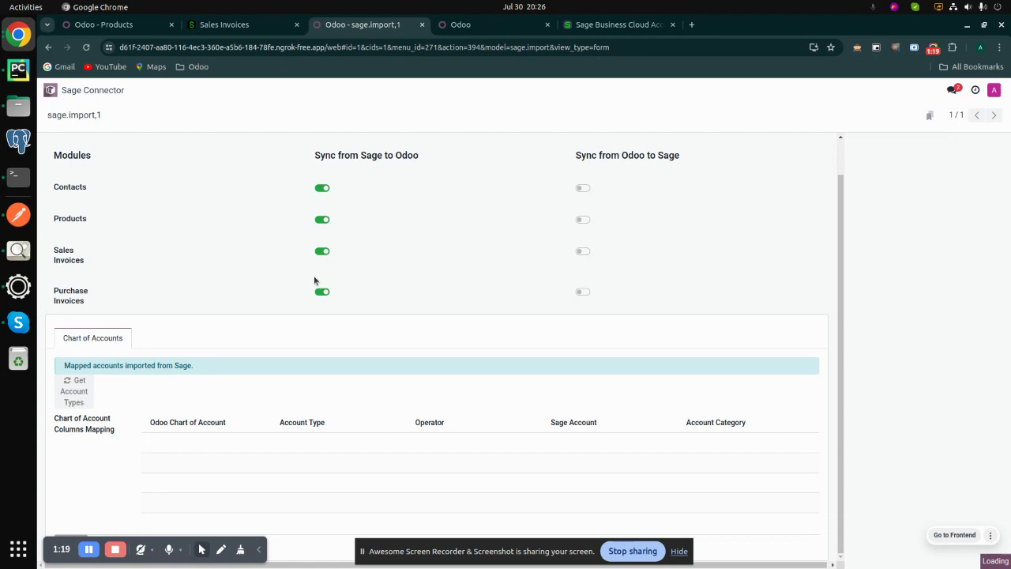
{"action": "left_click", "coordinate": [489, 28]}
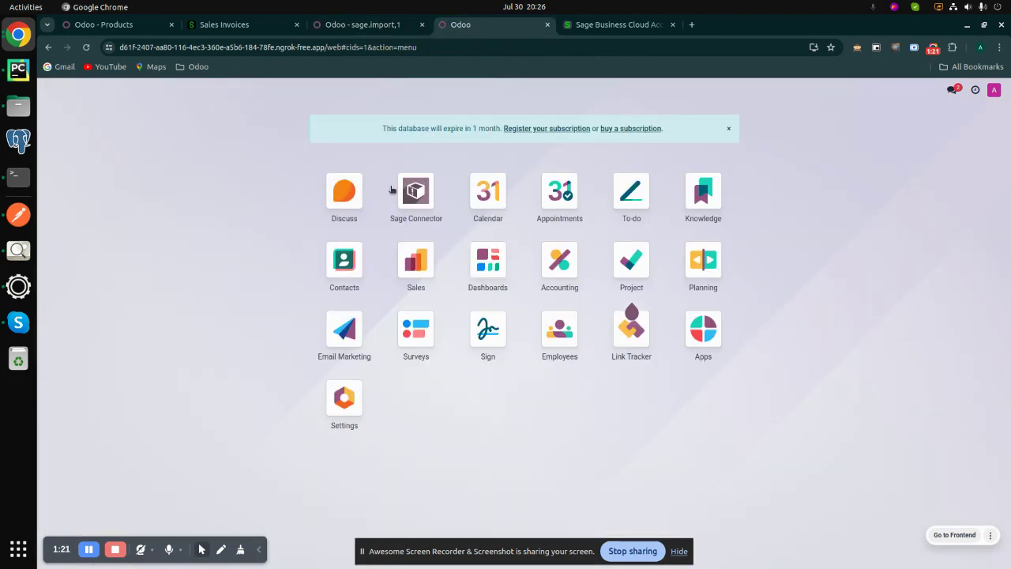
{"action": "left_click", "coordinate": [345, 261]}
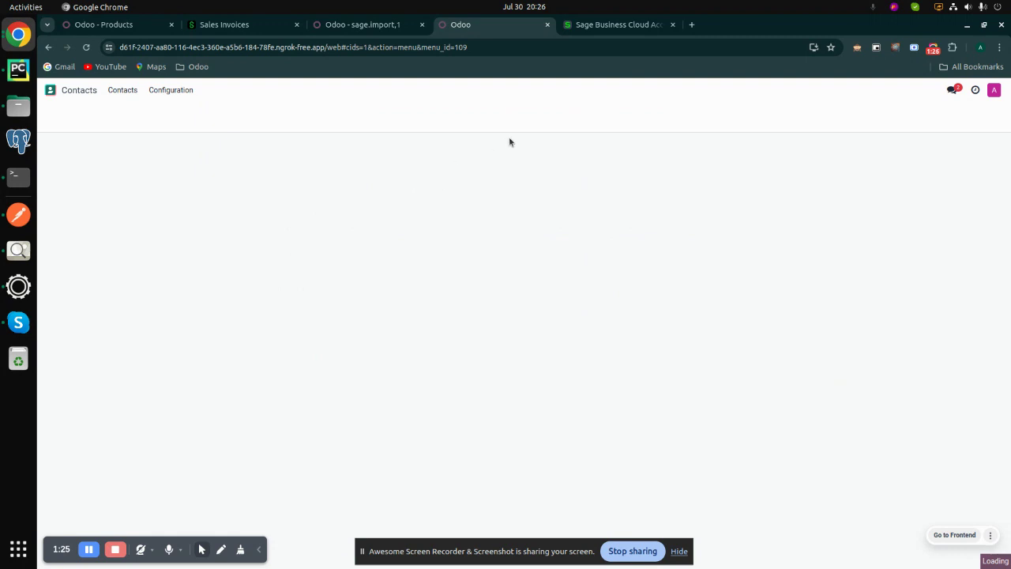
{"action": "scroll", "coordinate": [512, 286], "scroll_direction": "down", "scroll_amount": 6}
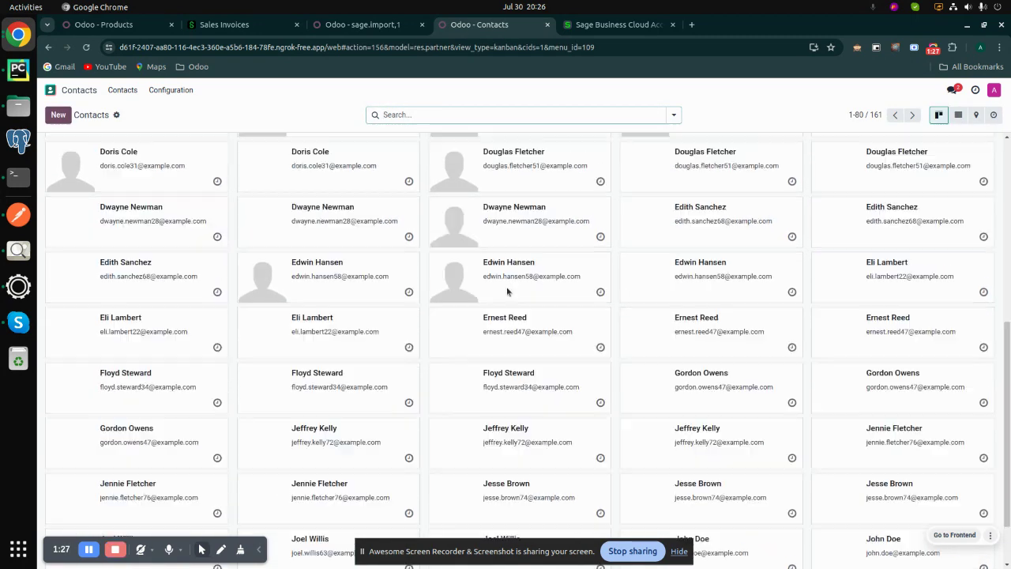
{"action": "scroll", "coordinate": [506, 286], "scroll_direction": "down", "scroll_amount": 1}
{"action": "scroll", "coordinate": [508, 292], "scroll_direction": "up", "scroll_amount": 6}
{"action": "scroll", "coordinate": [509, 268], "scroll_direction": "down", "scroll_amount": 2}
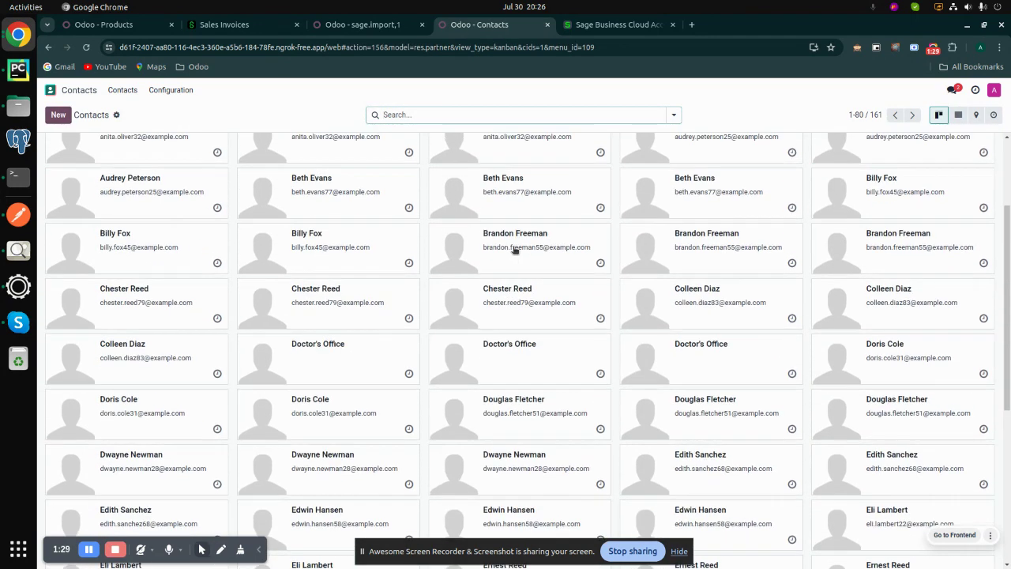
{"action": "scroll", "coordinate": [522, 237], "scroll_direction": "up", "scroll_amount": 3}
{"action": "left_click", "coordinate": [540, 162]}
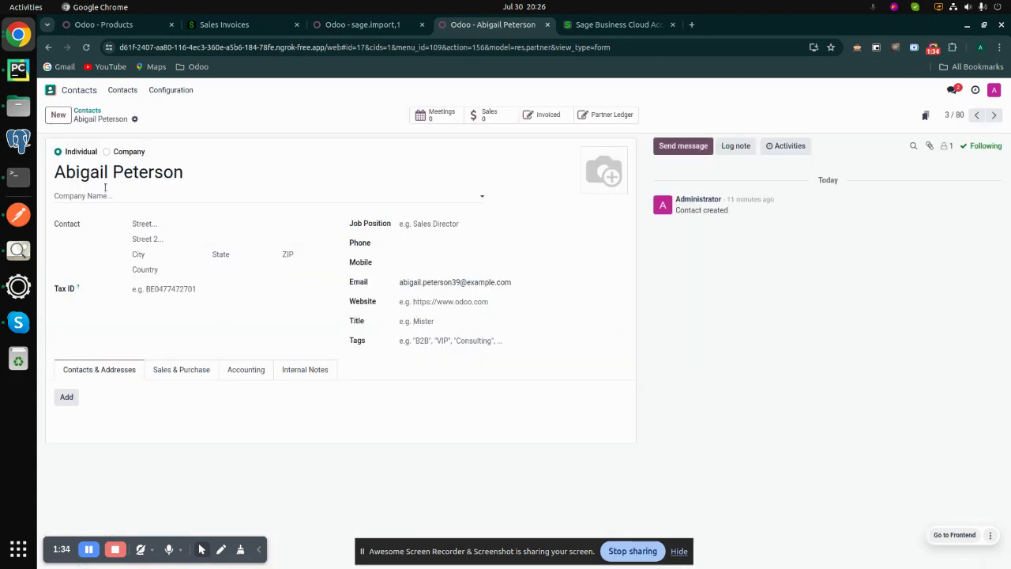
{"action": "left_click", "coordinate": [84, 111]}
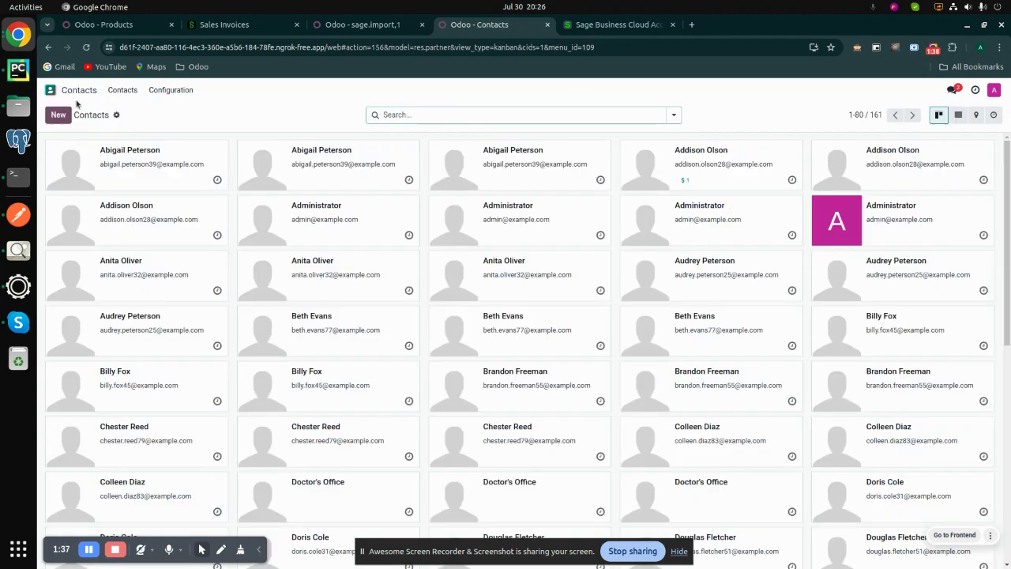
{"action": "left_click", "coordinate": [73, 95]}
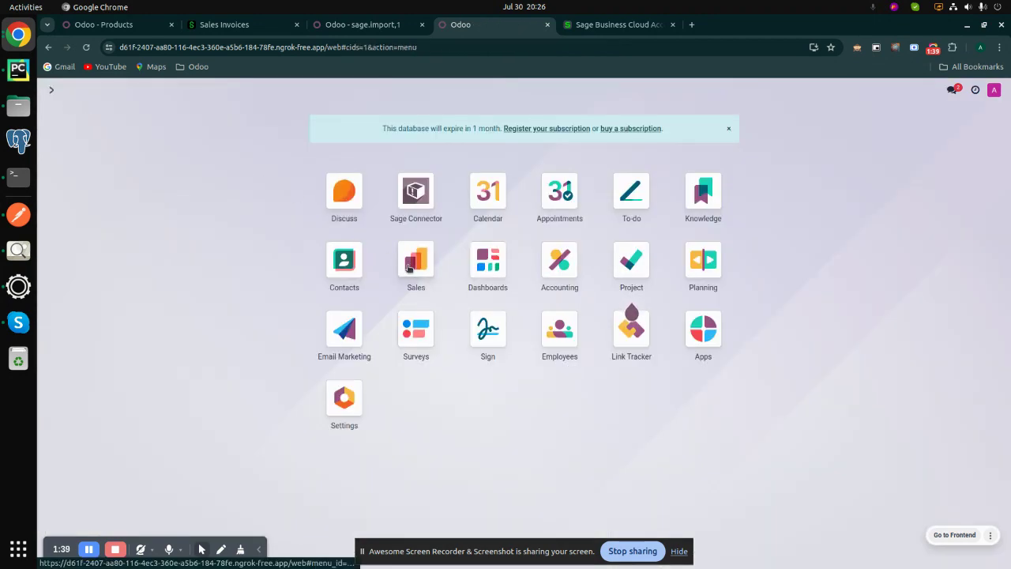
- Check the imported sellable products in Sales, including Booking Fees, then return to the app menu
{"action": "left_click", "coordinate": [409, 267]}
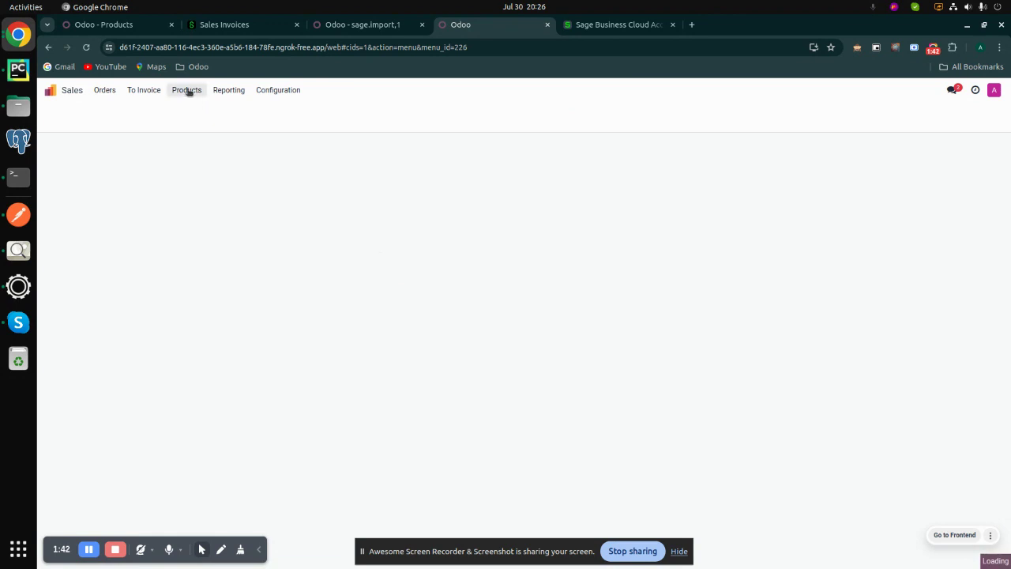
{"action": "left_click", "coordinate": [187, 90]}
{"action": "left_click", "coordinate": [192, 111]}
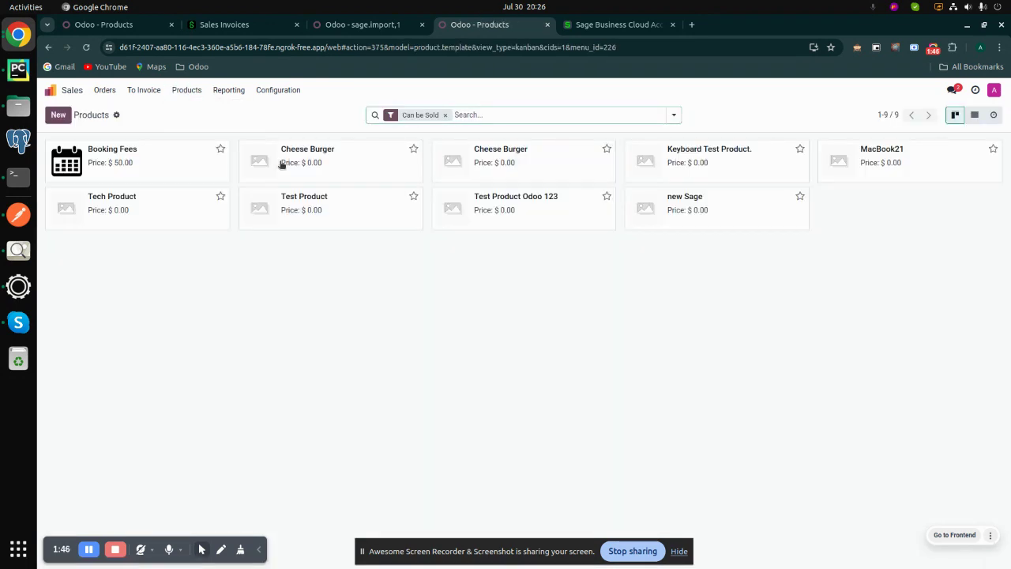
{"action": "left_click", "coordinate": [212, 183]}
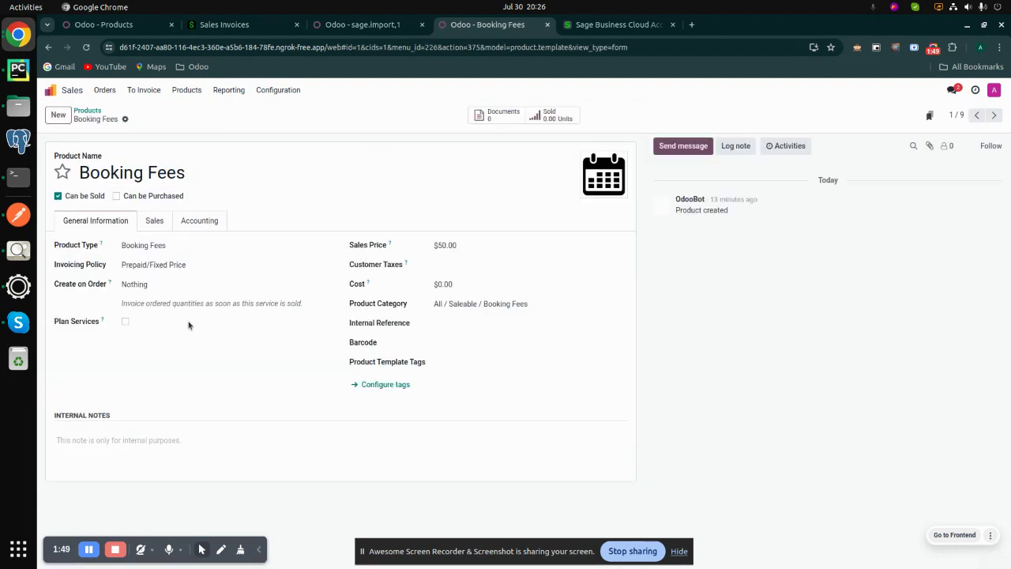
{"action": "left_click", "coordinate": [88, 111]}
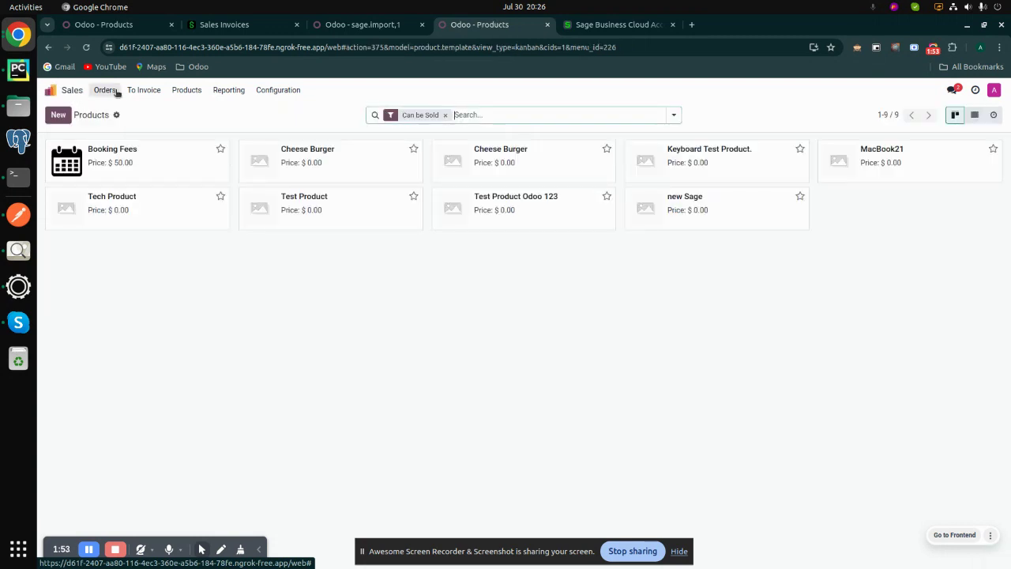
{"action": "left_click", "coordinate": [50, 90]}
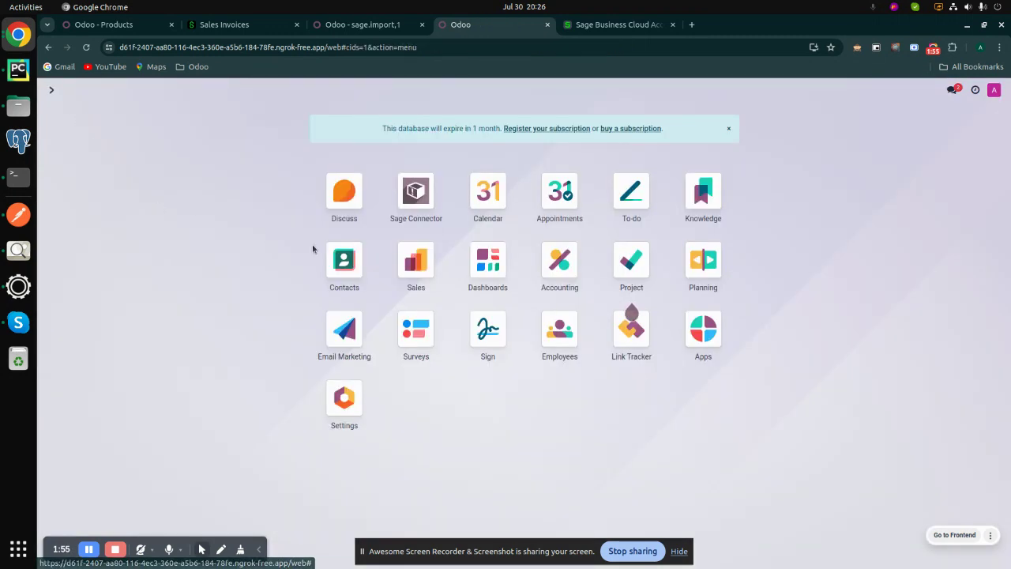
{"action": "left_click", "coordinate": [418, 265]}
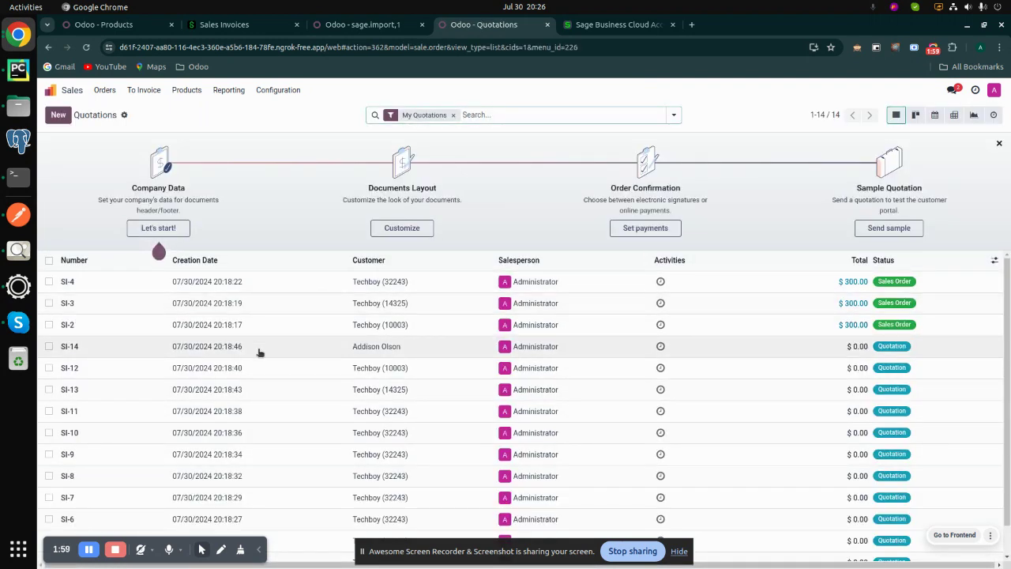
{"action": "scroll", "coordinate": [260, 352], "scroll_direction": "down", "scroll_amount": 2}
{"action": "scroll", "coordinate": [257, 348], "scroll_direction": "up", "scroll_amount": 2}
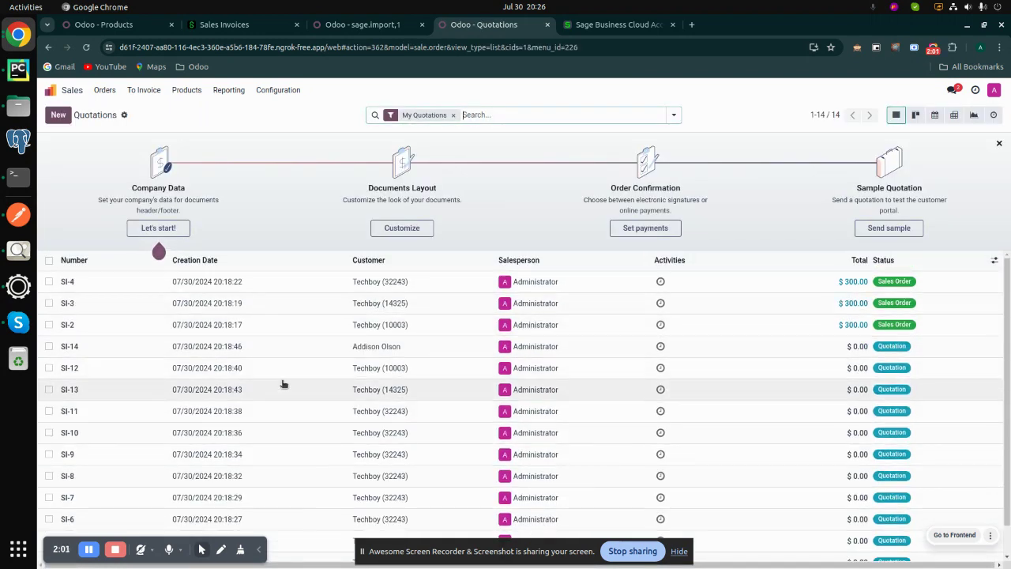
{"action": "left_click", "coordinate": [289, 284]}
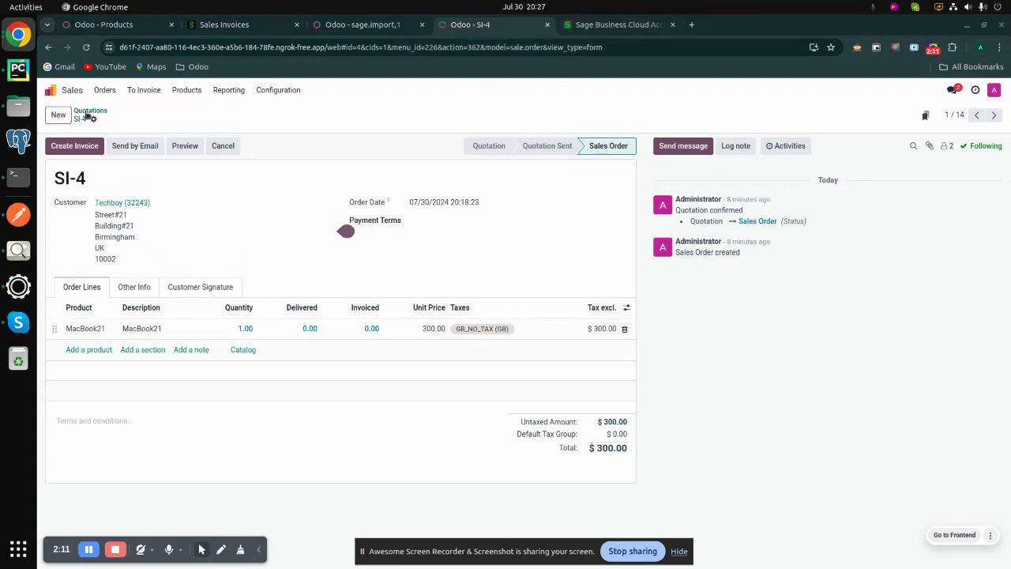
{"action": "left_click", "coordinate": [67, 90]}
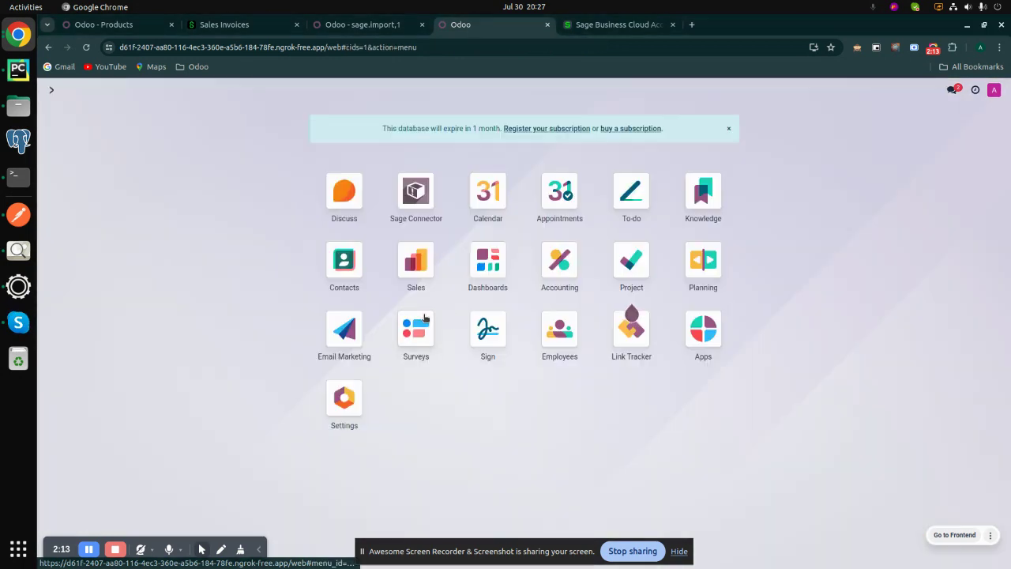
- Review draft vendor bill BILL/2024/07/0001 in Accounting, then return to the Sage Connector settings
{"action": "left_click", "coordinate": [569, 271]}
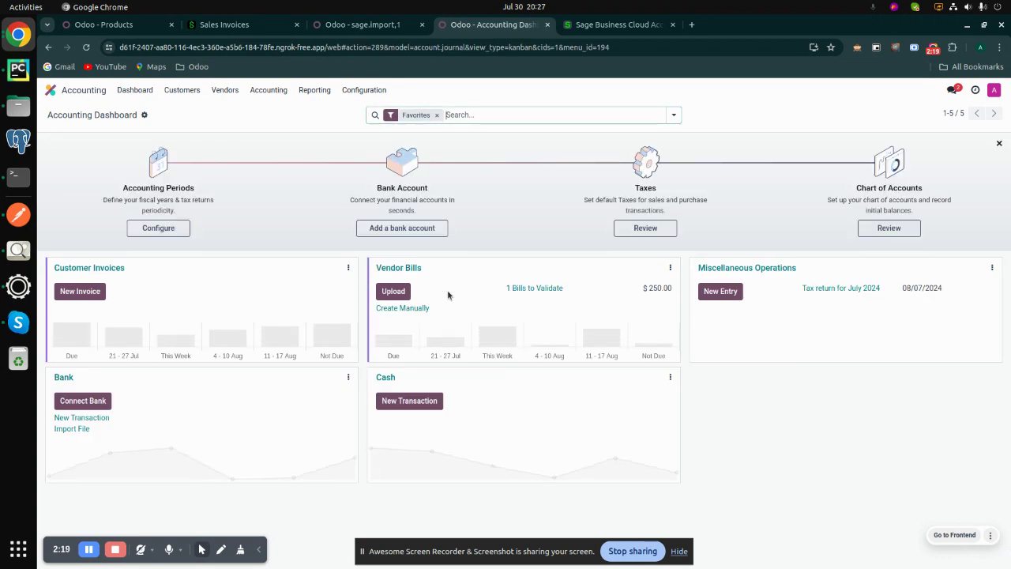
{"action": "left_click", "coordinate": [520, 291]}
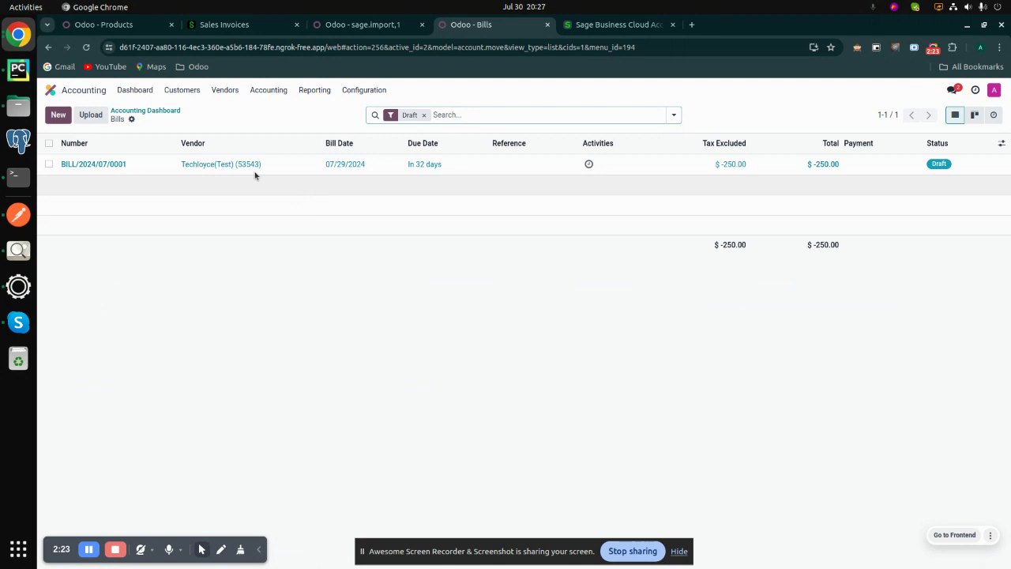
{"action": "left_click", "coordinate": [251, 170]}
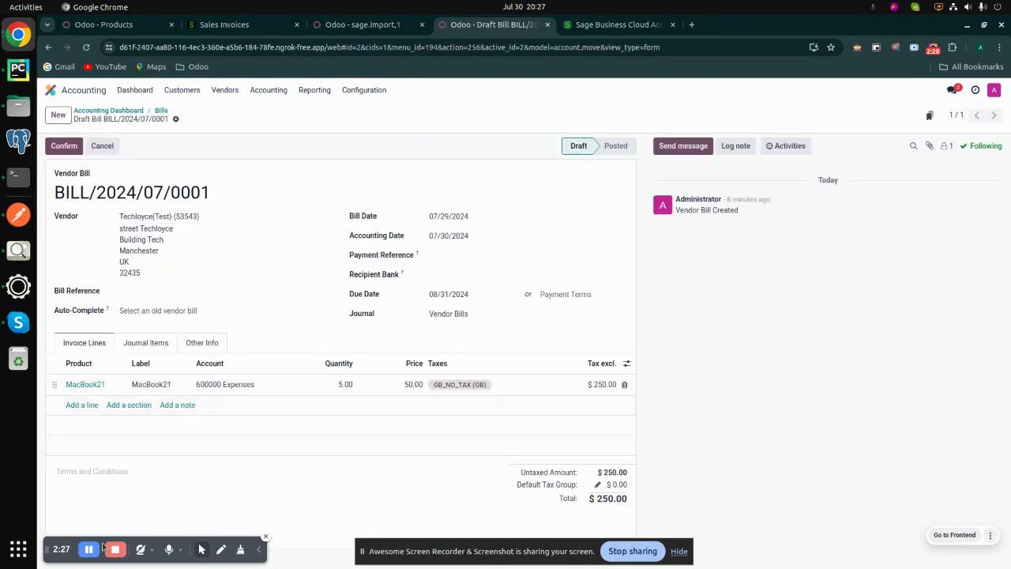
{"action": "key", "text": "ctrl+Page_Up"}
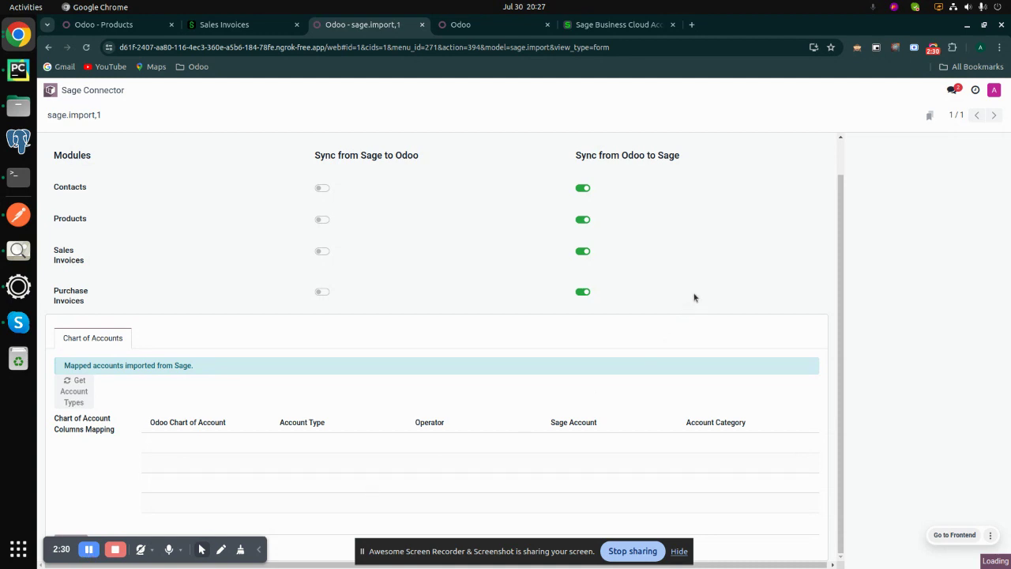
- Switch to Sage's Sales Invoices page listing overdue invoices SI-5 to SI-14
{"action": "scroll", "coordinate": [608, 193], "scroll_direction": "up", "scroll_amount": 1}
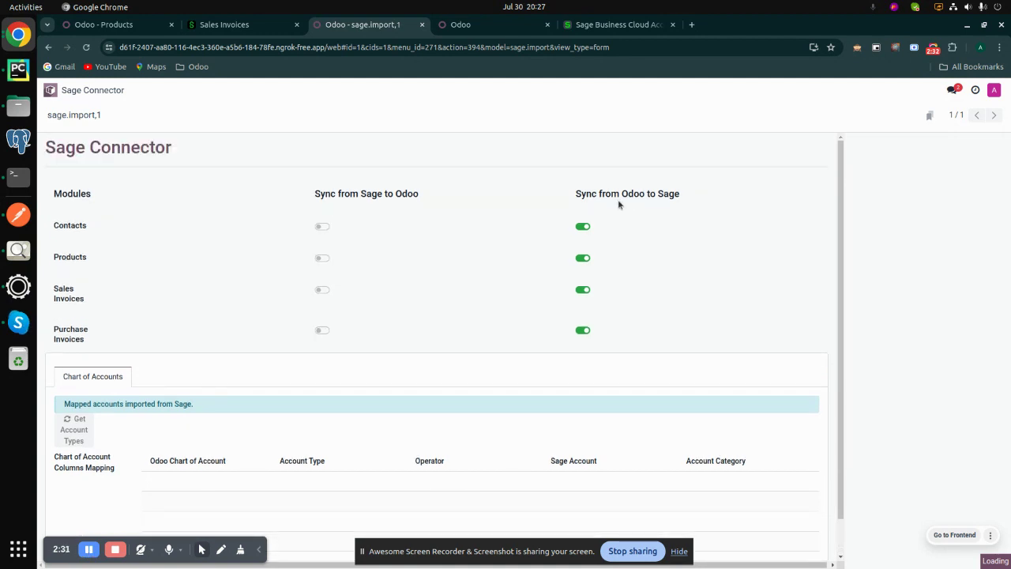
{"action": "scroll", "coordinate": [619, 236], "scroll_direction": "down", "scroll_amount": 1}
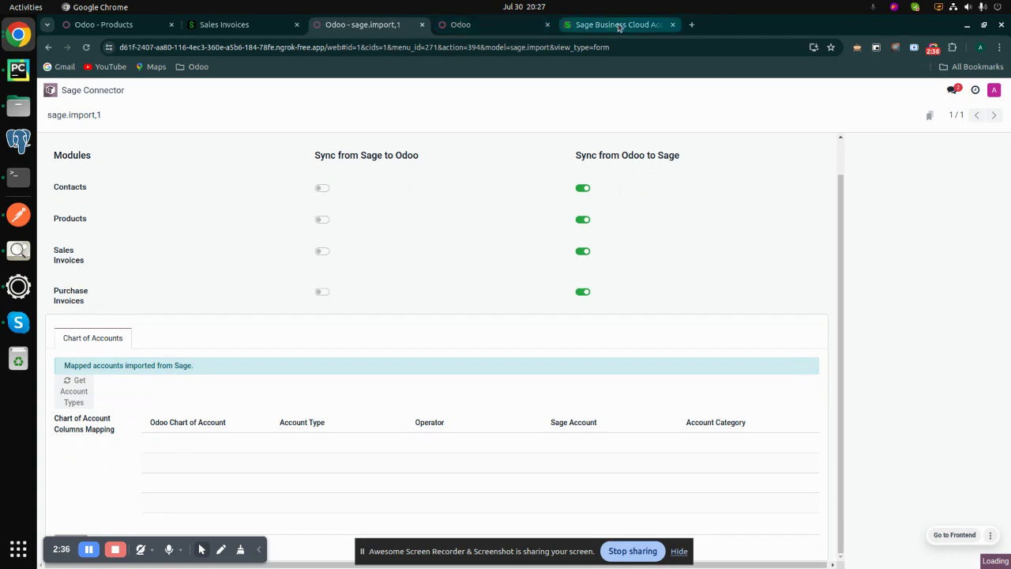
{"action": "left_click", "coordinate": [257, 28]}
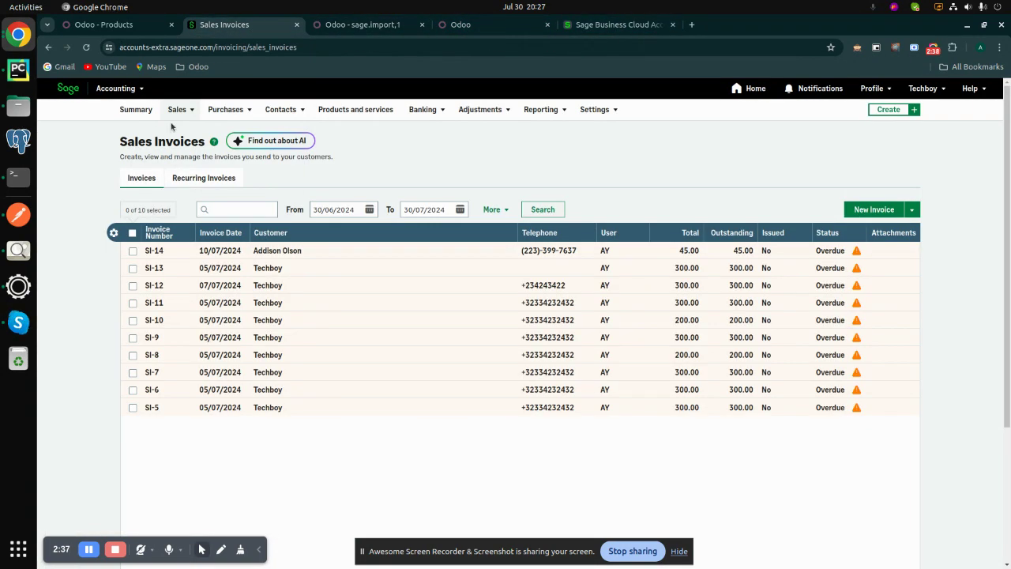
- Open customer Techboy from Contacts > Customers, showing £2,200.00 outstanding and invoices SI-5 to SI-11
{"action": "left_click", "coordinate": [283, 113]}
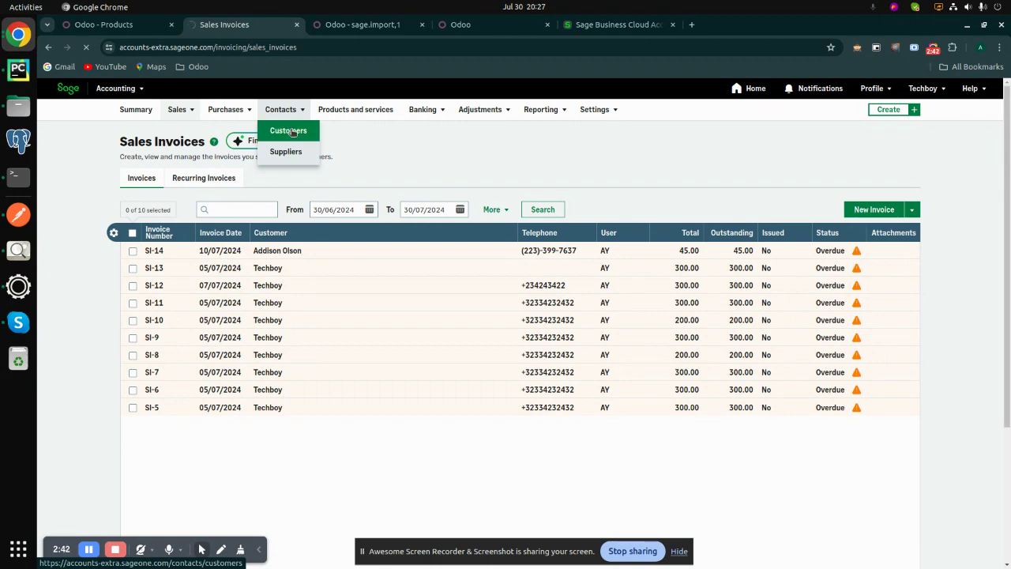
{"action": "left_click", "coordinate": [289, 131]}
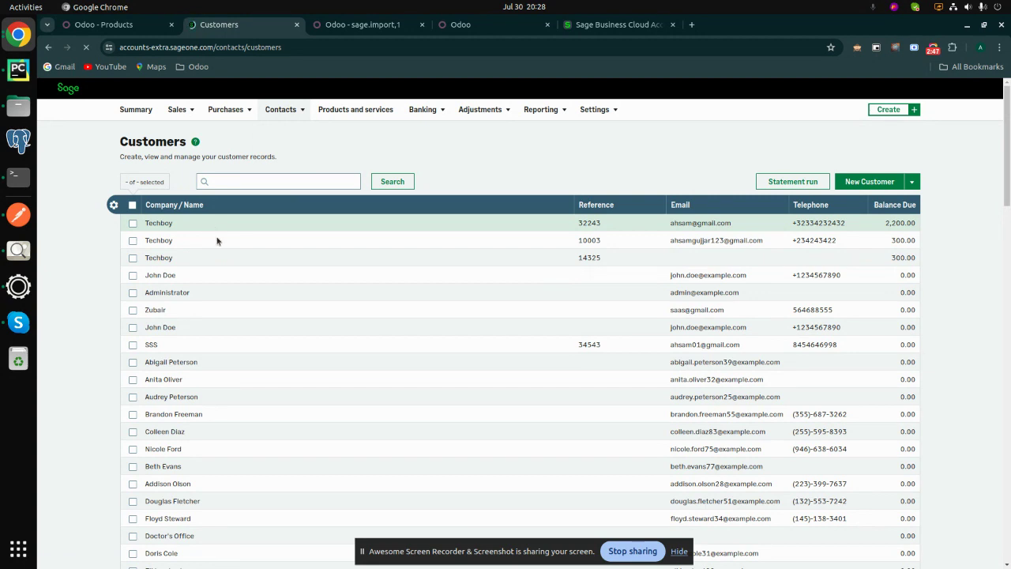
{"action": "left_click", "coordinate": [166, 227]}
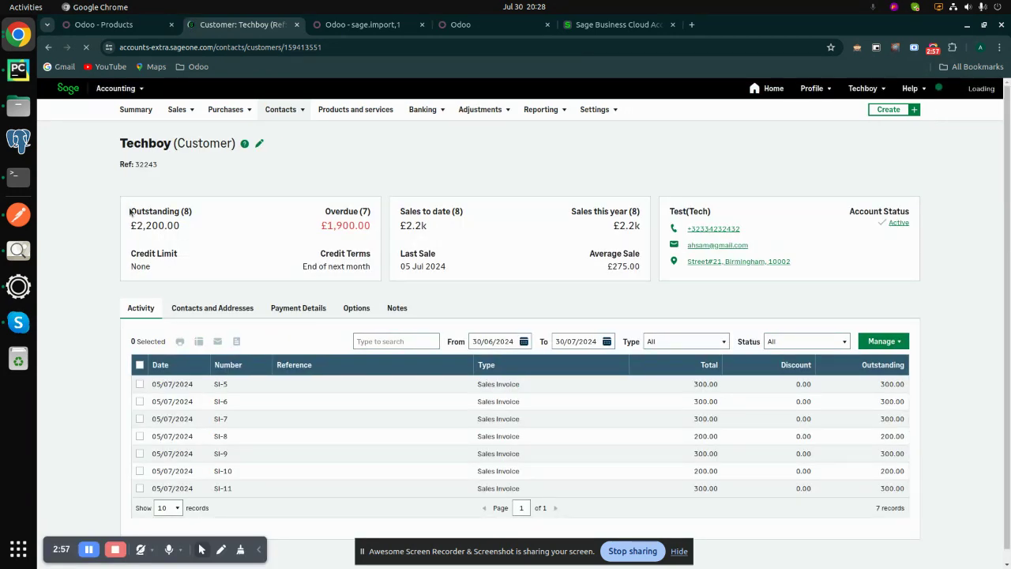
{"action": "scroll", "coordinate": [356, 467], "scroll_direction": "down", "scroll_amount": 1}
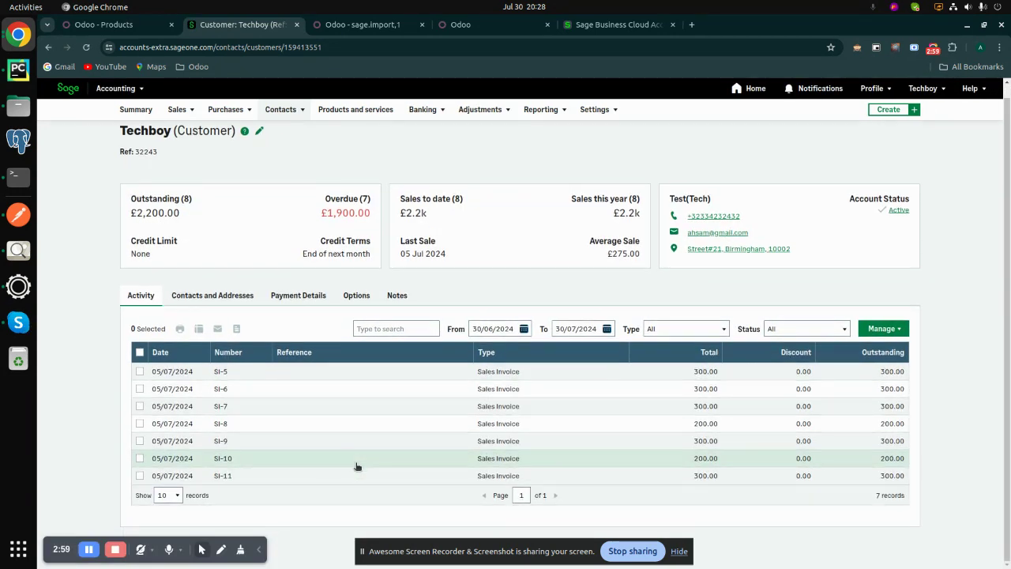
{"action": "scroll", "coordinate": [343, 426], "scroll_direction": "up", "scroll_amount": 1}
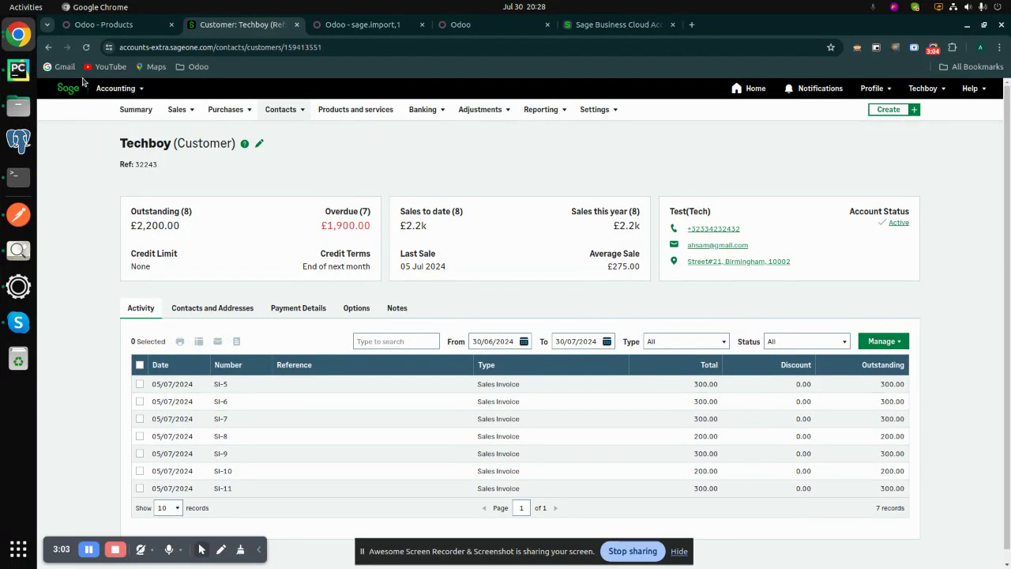
{"action": "mouse_move", "coordinate": [226, 117]}
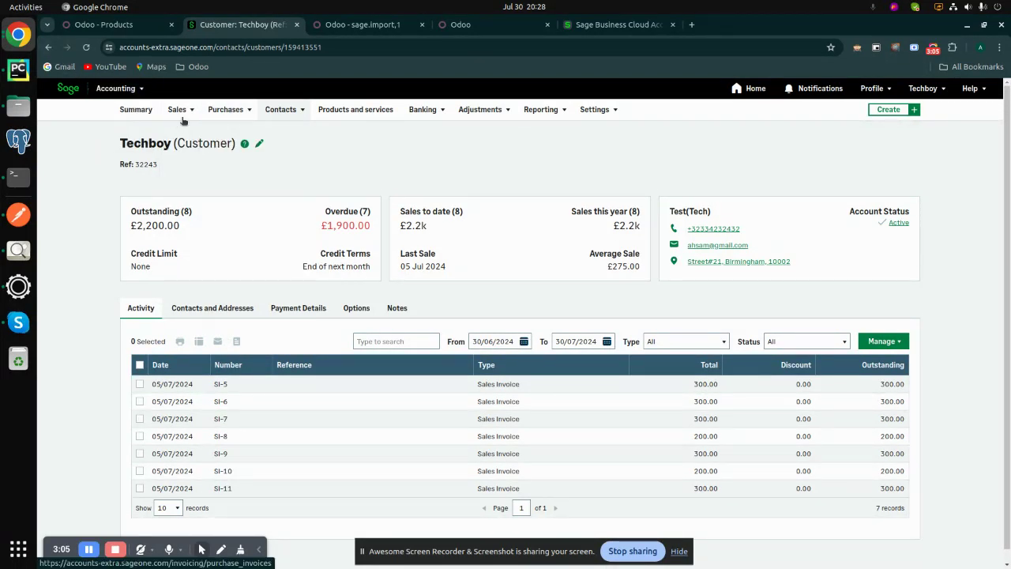
- Open Test Product Odoo 123 from Products and services, priced £300.00 sale and £50.00 cost
{"action": "left_click", "coordinate": [351, 110]}
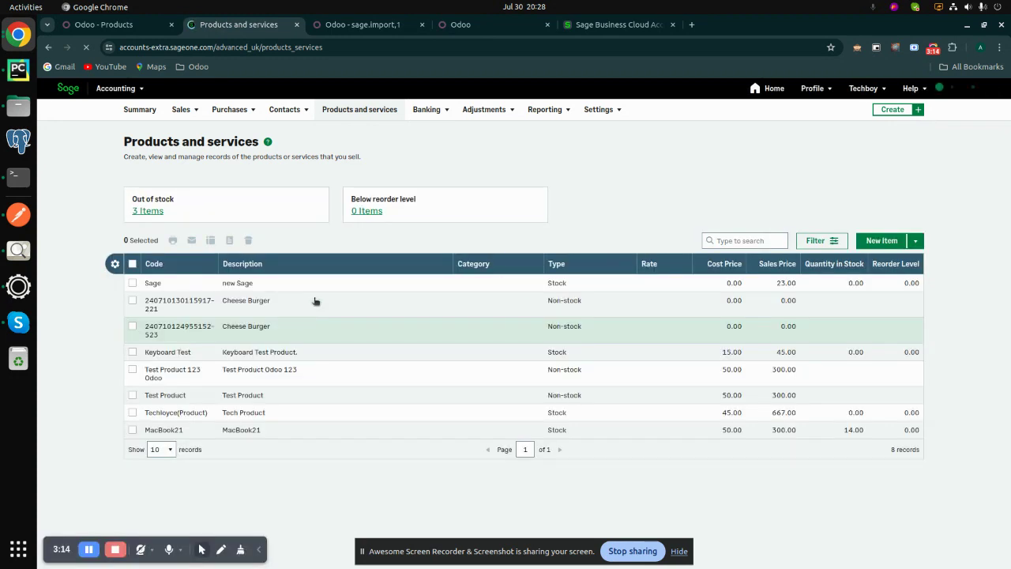
{"action": "left_click", "coordinate": [249, 373]}
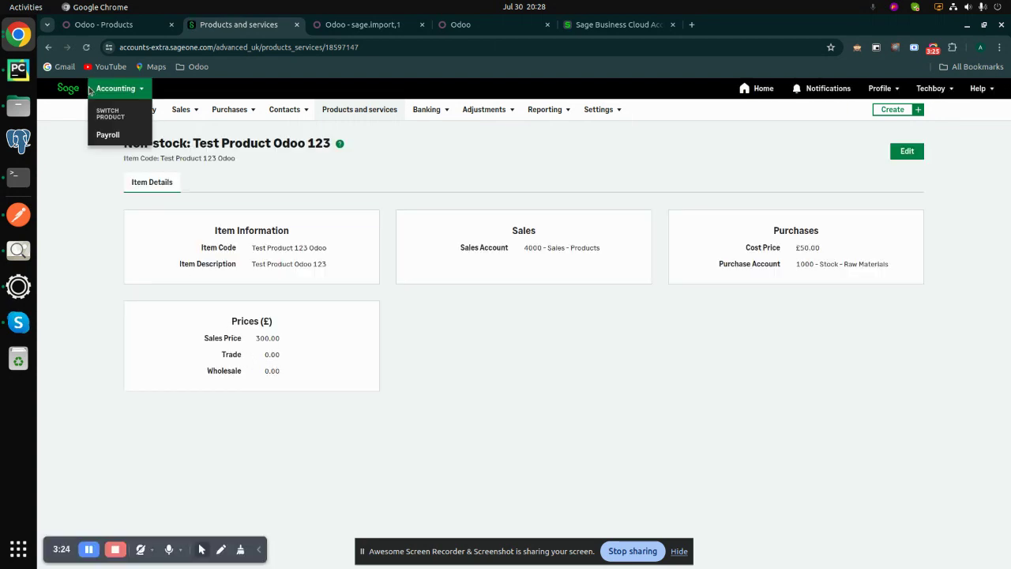
- Open overdue sales invoice SI-14 for one Keyboard Test Product totalling £45.00
{"action": "mouse_move", "coordinate": [123, 84]}
{"action": "mouse_move", "coordinate": [184, 109]}
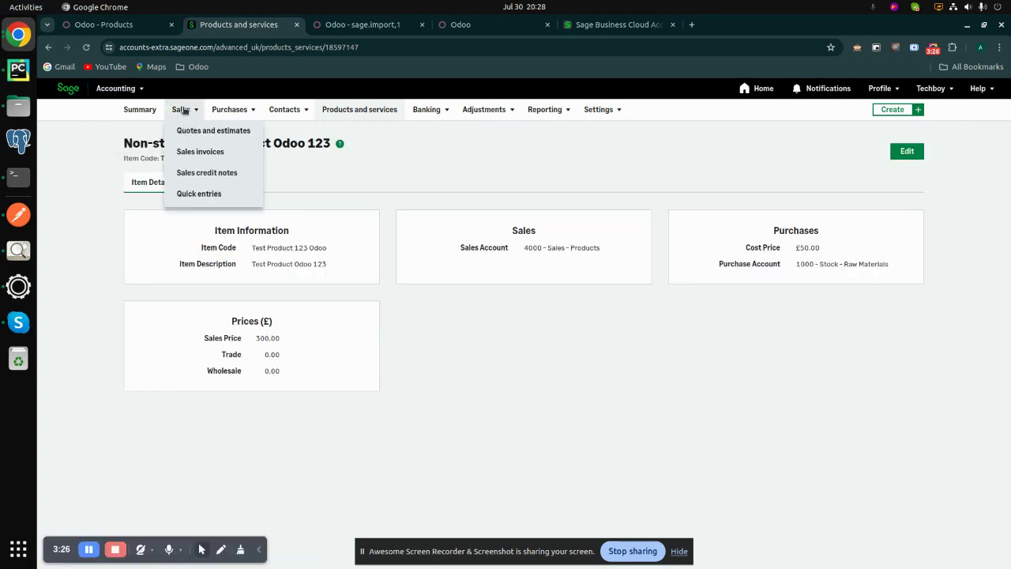
{"action": "left_click", "coordinate": [197, 153]}
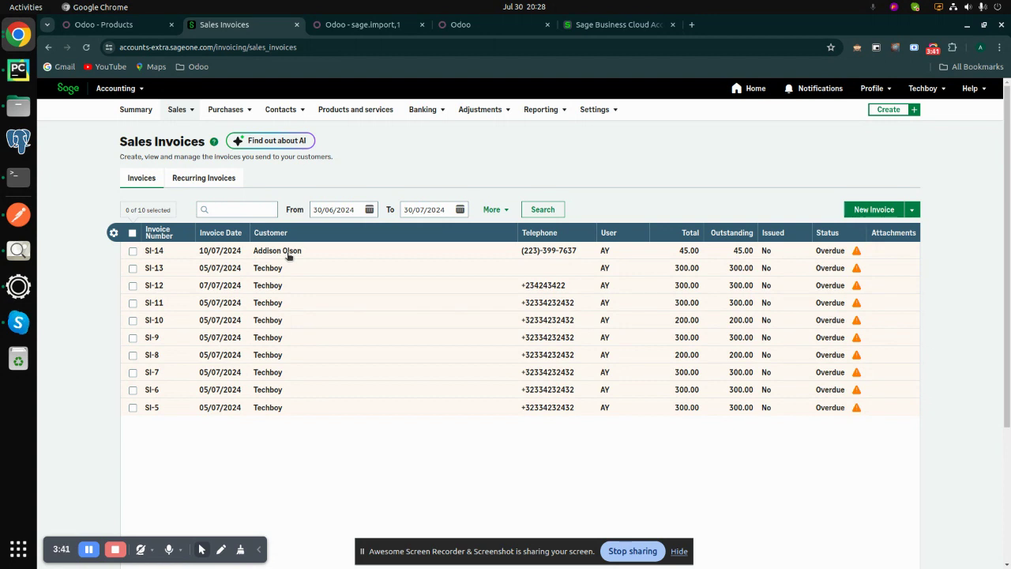
{"action": "left_click", "coordinate": [288, 254]}
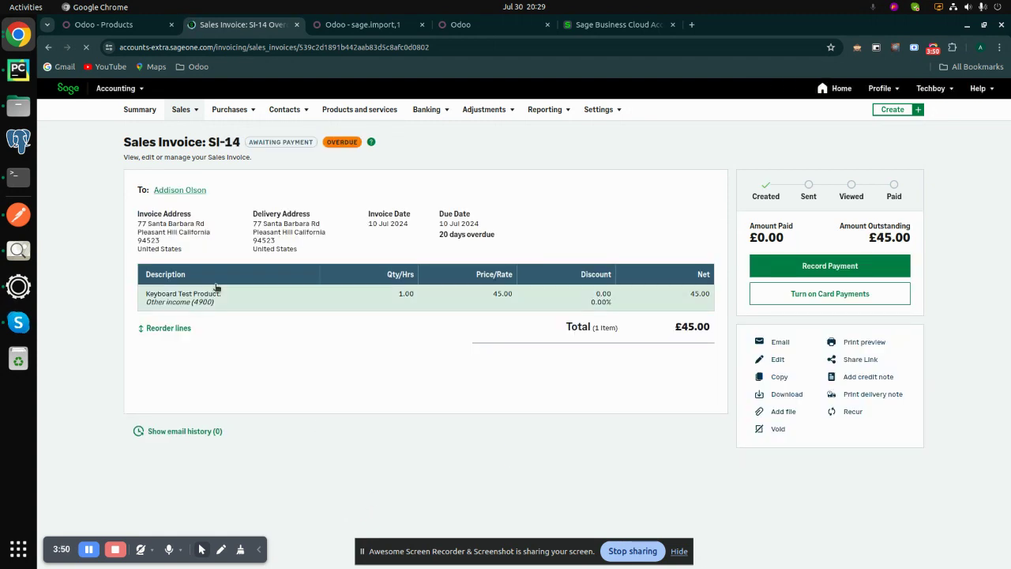
- Go to the Purchases > Purchase invoices list
{"action": "mouse_move", "coordinate": [291, 112]}
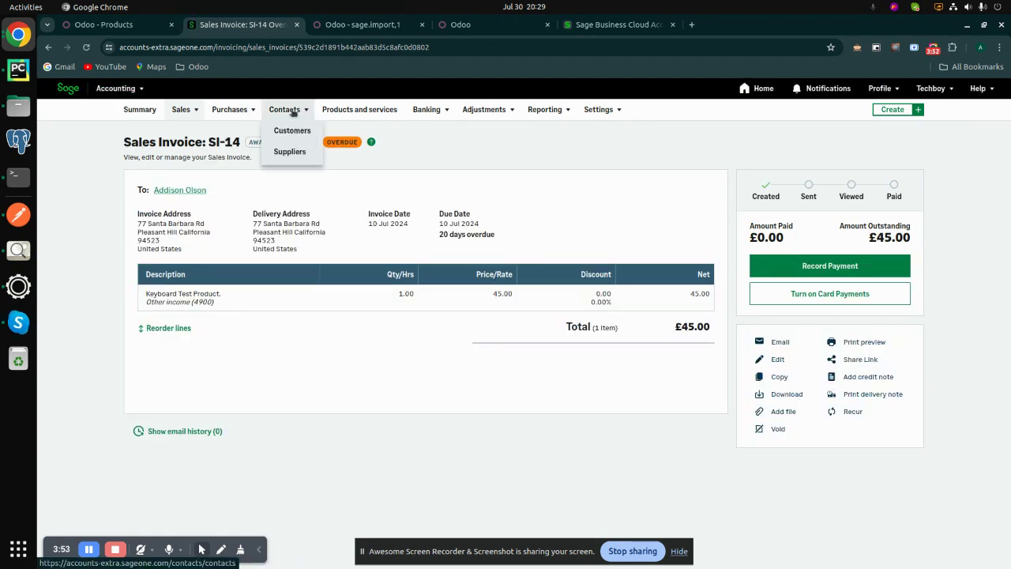
{"action": "mouse_move", "coordinate": [235, 113]}
{"action": "left_click", "coordinate": [237, 131]}
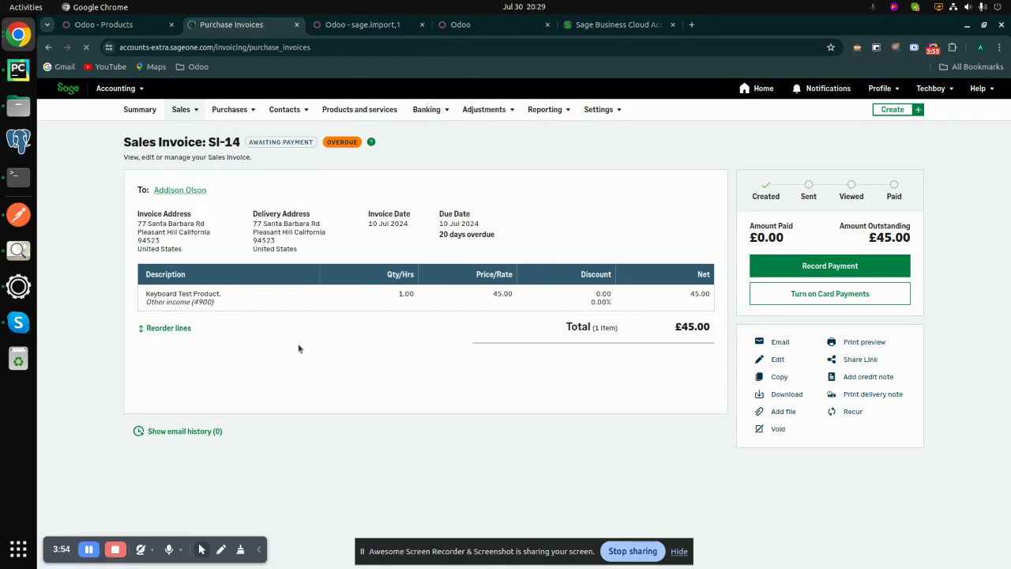